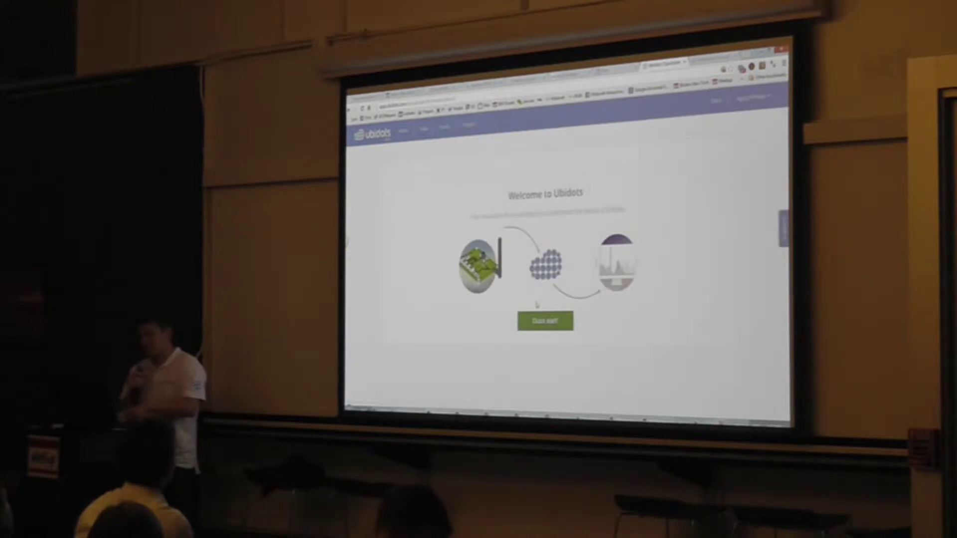
Start the guided water monitoring tutorial and continue past its introduction.
{"action": "left_click", "coordinate": [546, 323]}
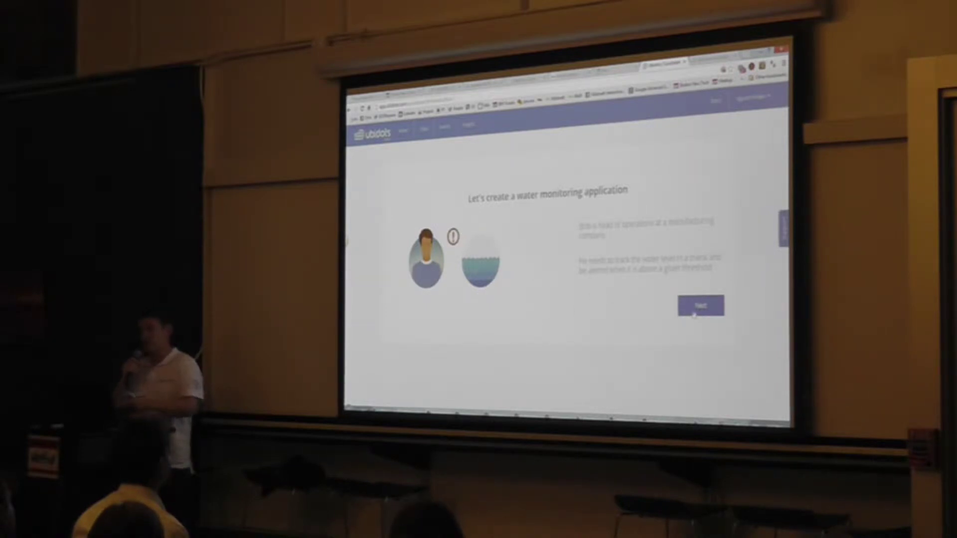
{"action": "left_click", "coordinate": [699, 307]}
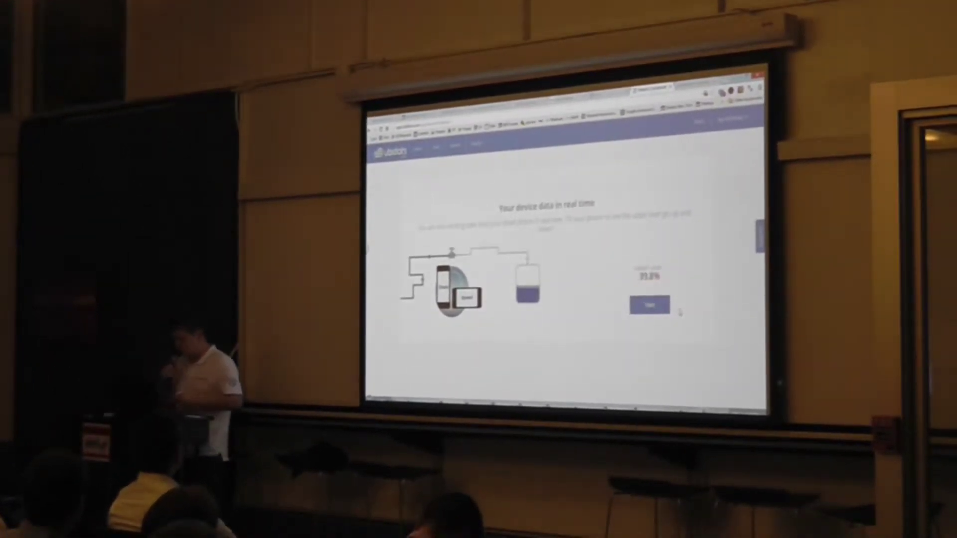
Create an SMS alert for a United States (+1) phone number.
{"action": "left_click", "coordinate": [651, 306]}
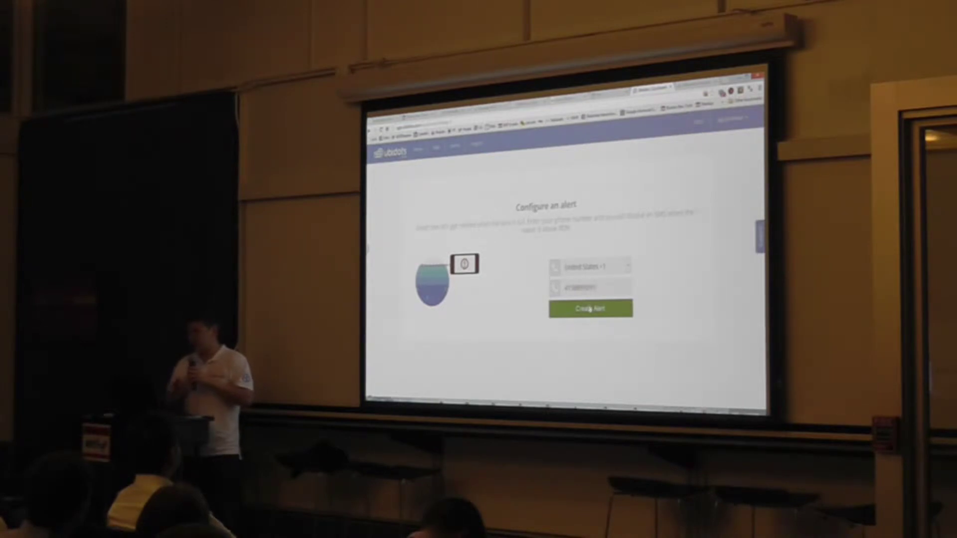
{"action": "left_click", "coordinate": [591, 309]}
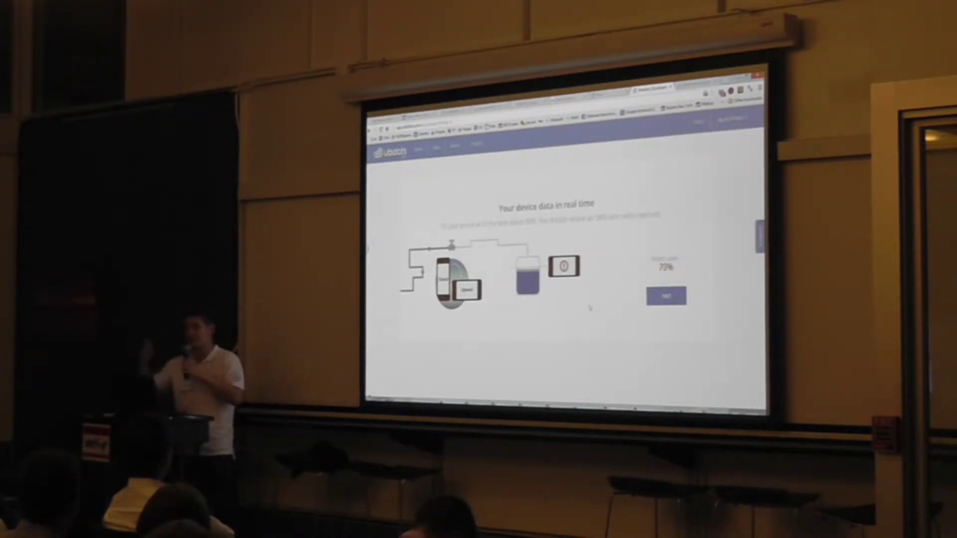
Finish the real-time data step and leave the tutorial for Bob's Tank data sources.
{"action": "left_click", "coordinate": [666, 298]}
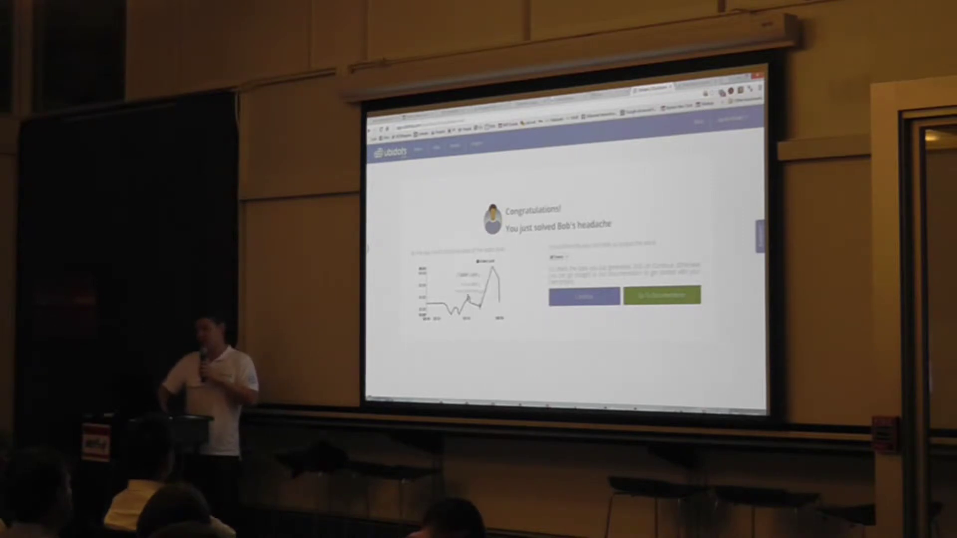
{"action": "left_click", "coordinate": [582, 297]}
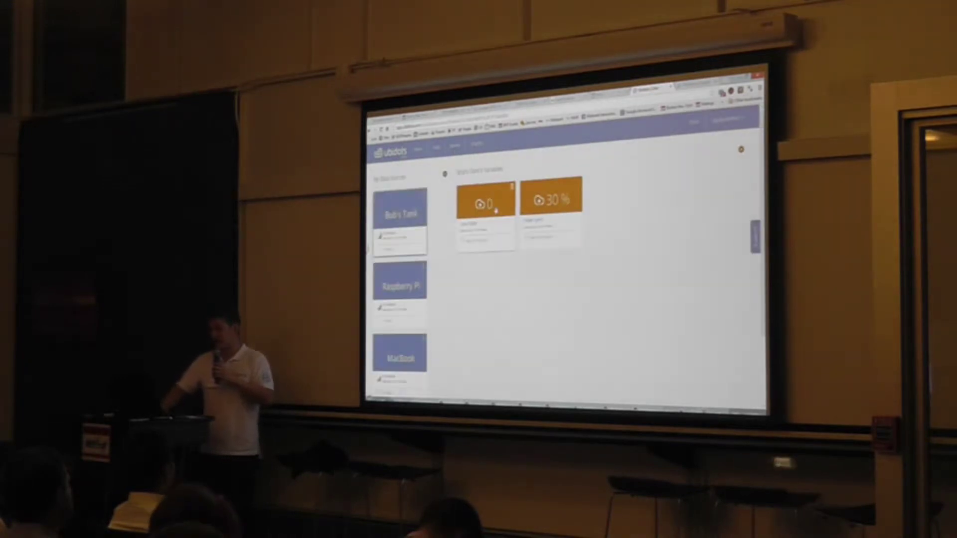
View the 30% water level history chart, return to Bob's Tank, then show the Events list.
{"action": "left_click", "coordinate": [550, 204]}
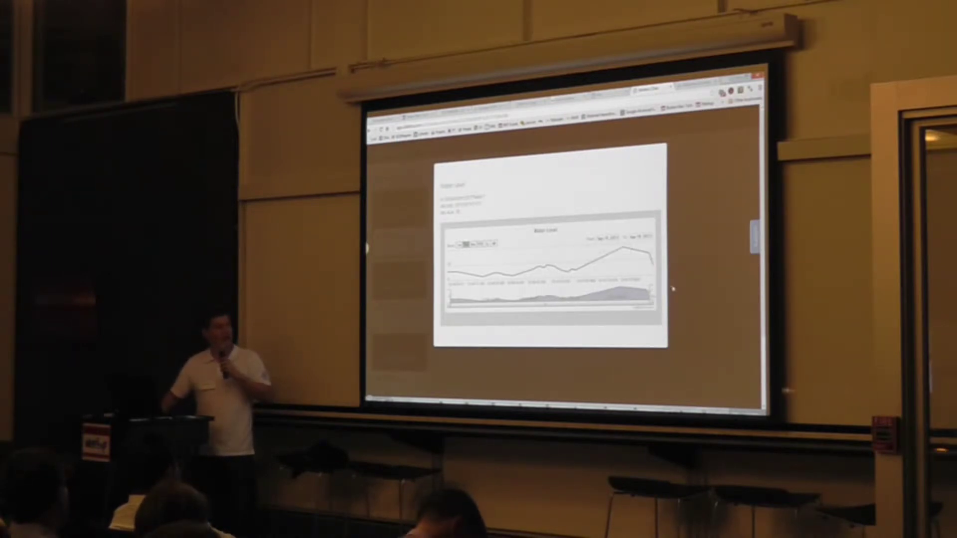
{"action": "key", "text": "alt+Left"}
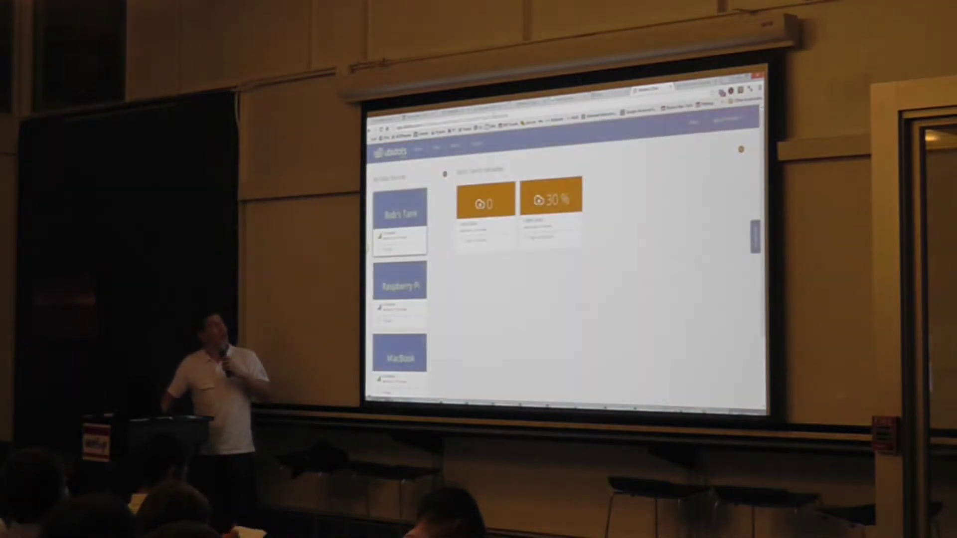
{"action": "left_click", "coordinate": [458, 150]}
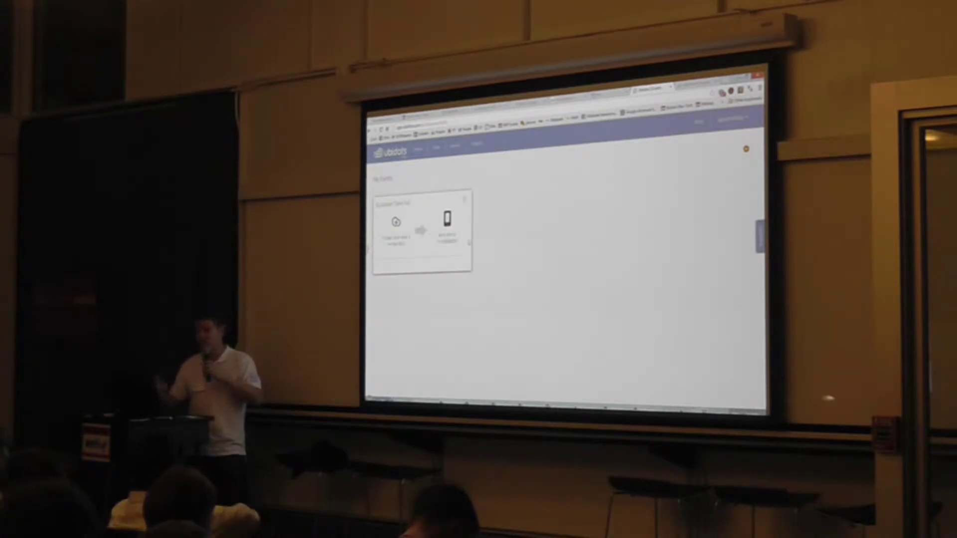
Go to the Raspberry Pi data source and view its People Count history chart.
{"action": "left_click", "coordinate": [432, 150]}
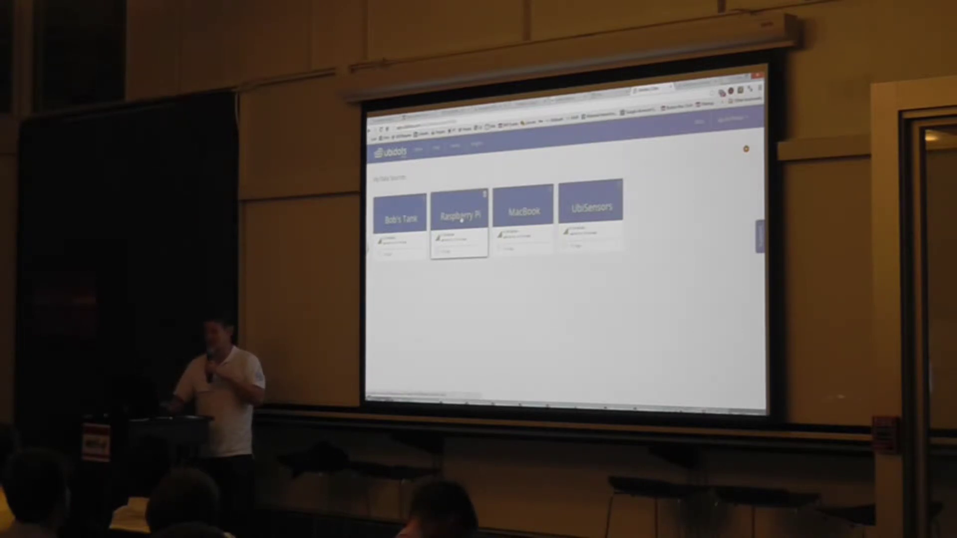
{"action": "left_click", "coordinate": [460, 217]}
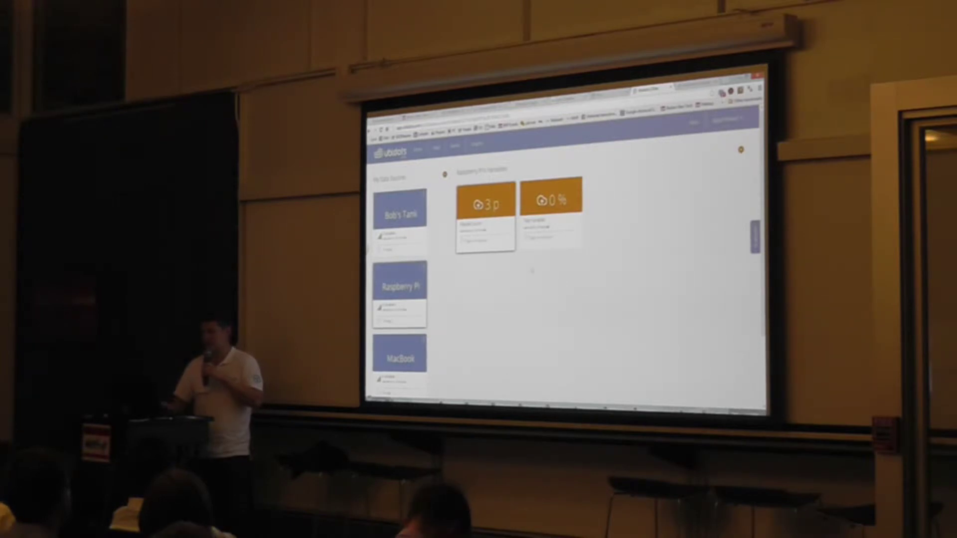
{"action": "left_click", "coordinate": [508, 241]}
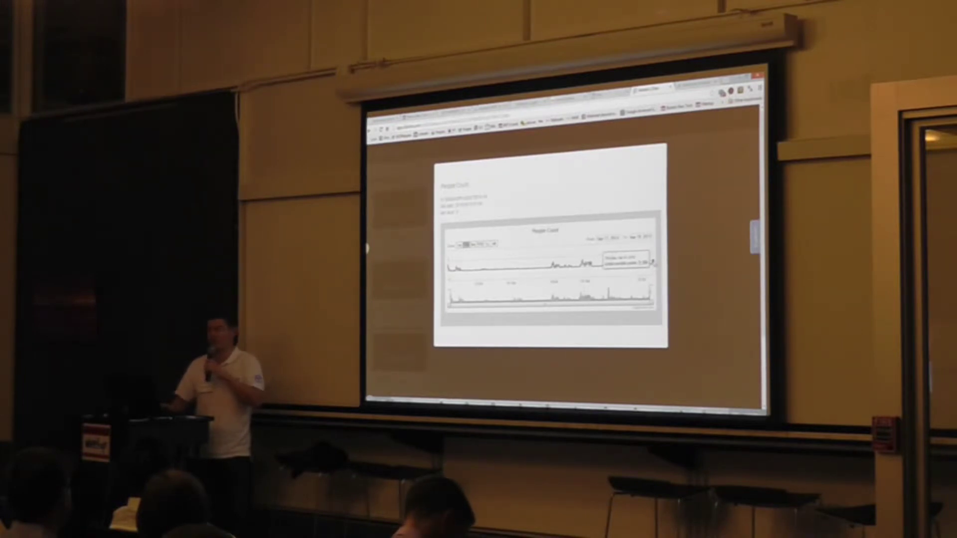
Close the People Count chart to return to the Raspberry Pi tiles (3 p, 0 %).
{"action": "key", "text": "ctrl+Tab"}
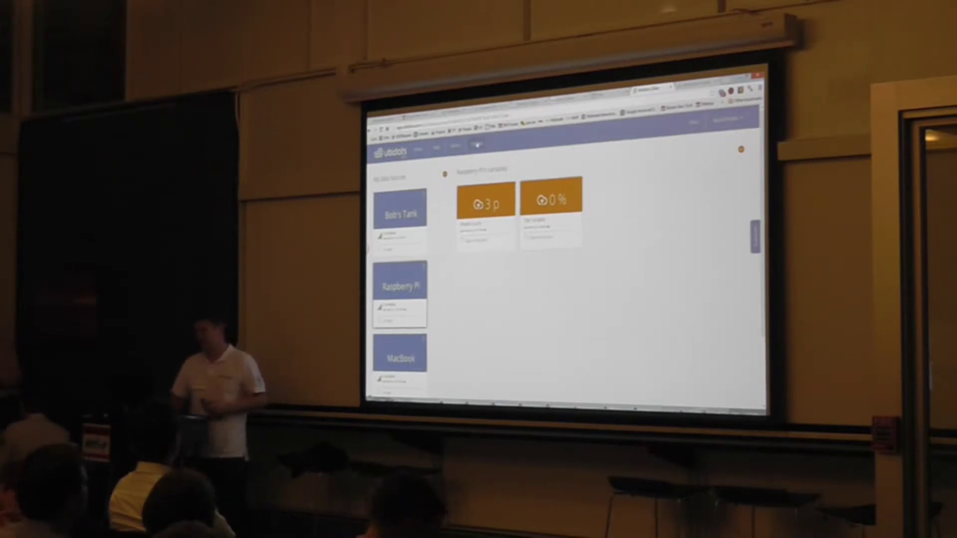
Show the dashboard with Internet Speed and People Count widgets (18.18 Mb/s, 201.00 p).
{"action": "left_click", "coordinate": [552, 239]}
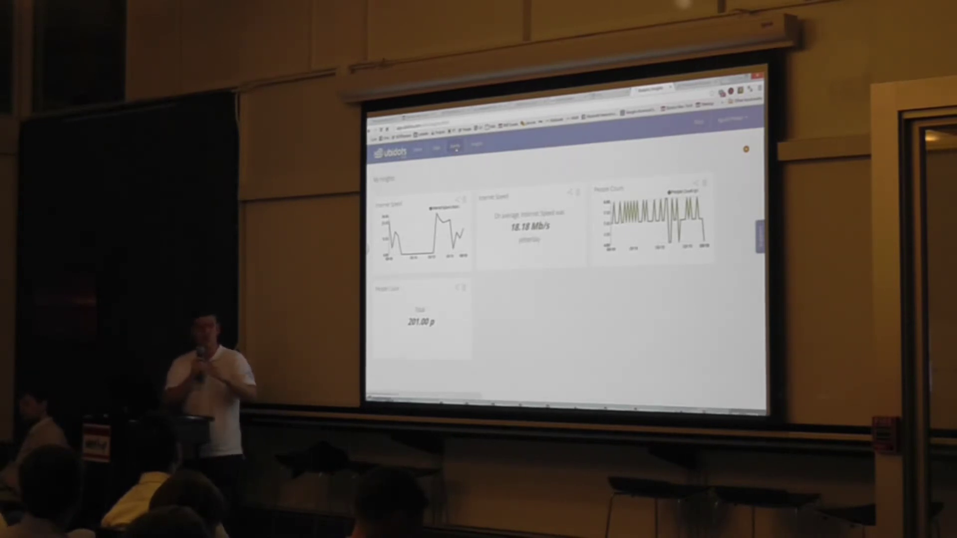
Switch to the Events page listing the single existing SMS alert event.
{"action": "left_click", "coordinate": [457, 149]}
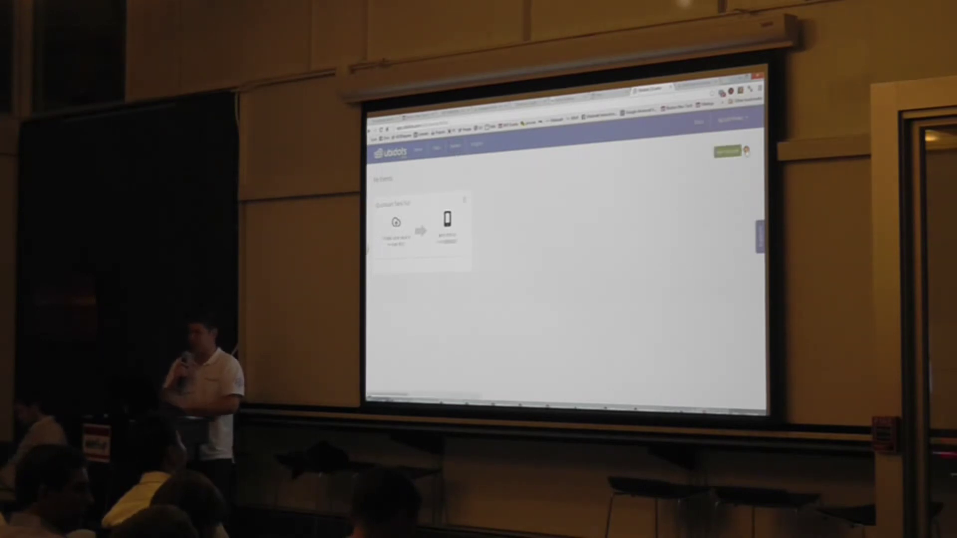
Add an event on a device's variable that fires when its value is greater than 80.
{"action": "left_click", "coordinate": [744, 149]}
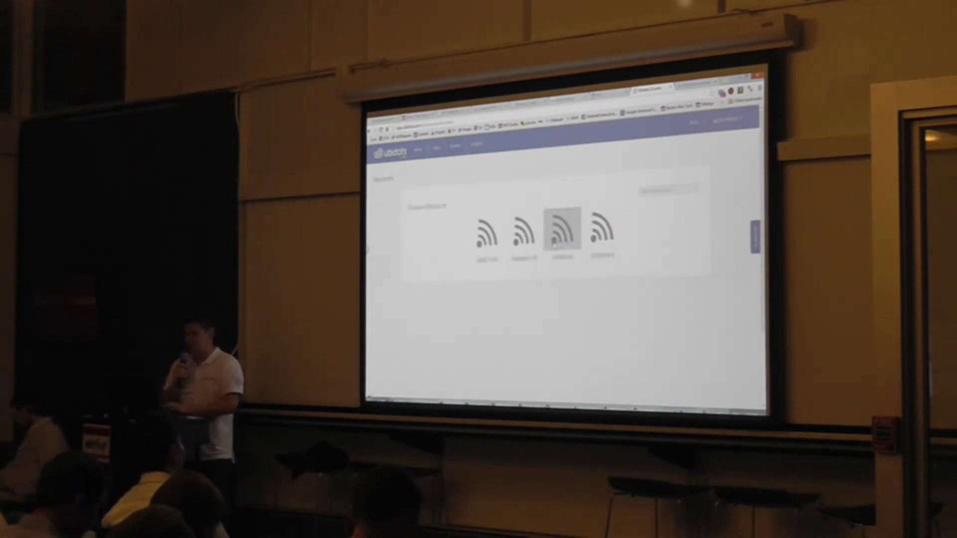
{"action": "left_click", "coordinate": [487, 236]}
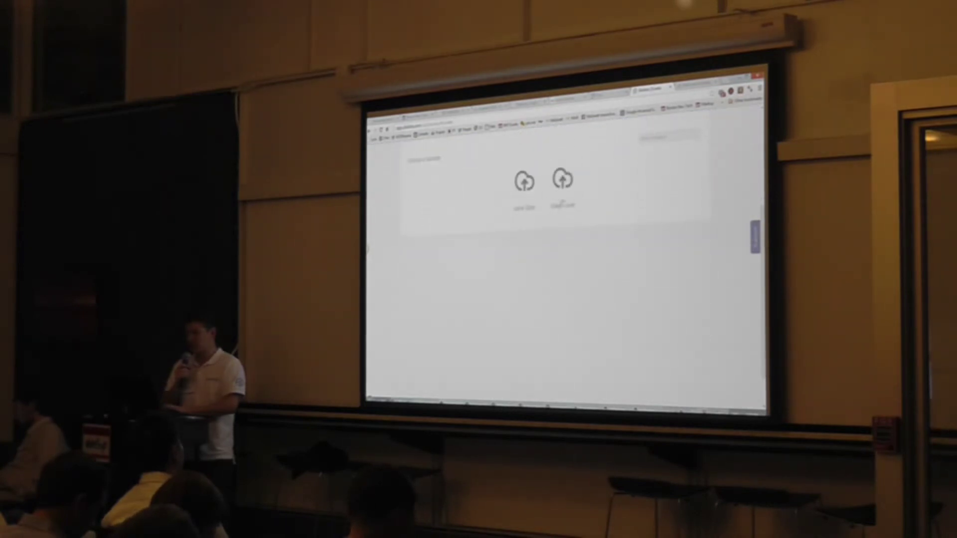
{"action": "left_click", "coordinate": [562, 180]}
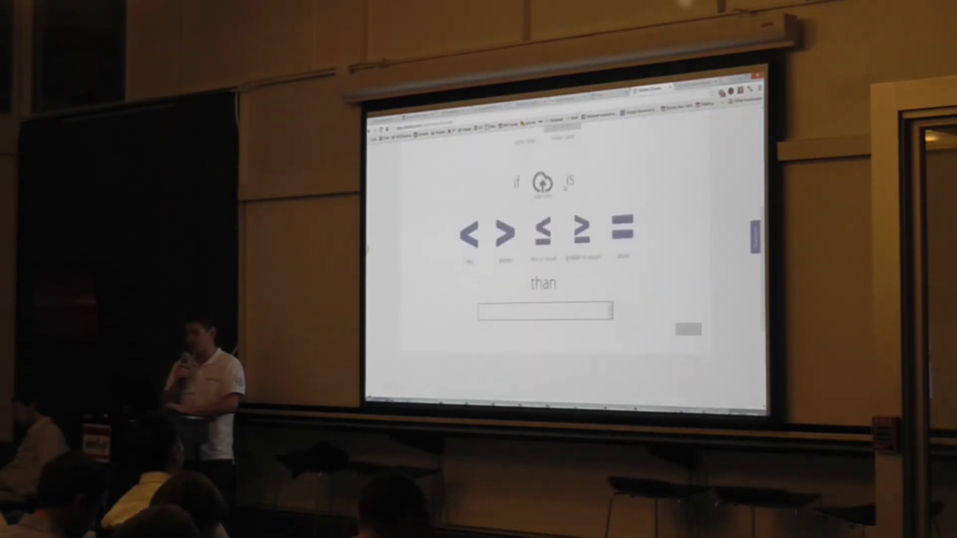
{"action": "left_click", "coordinate": [507, 196]}
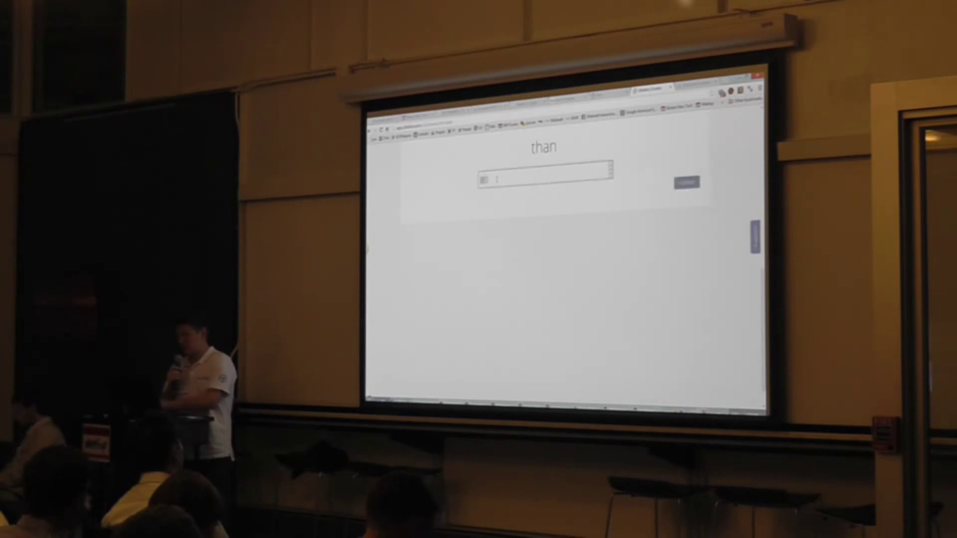
{"action": "type", "text": "80"}
{"action": "left_click", "coordinate": [686, 183]}
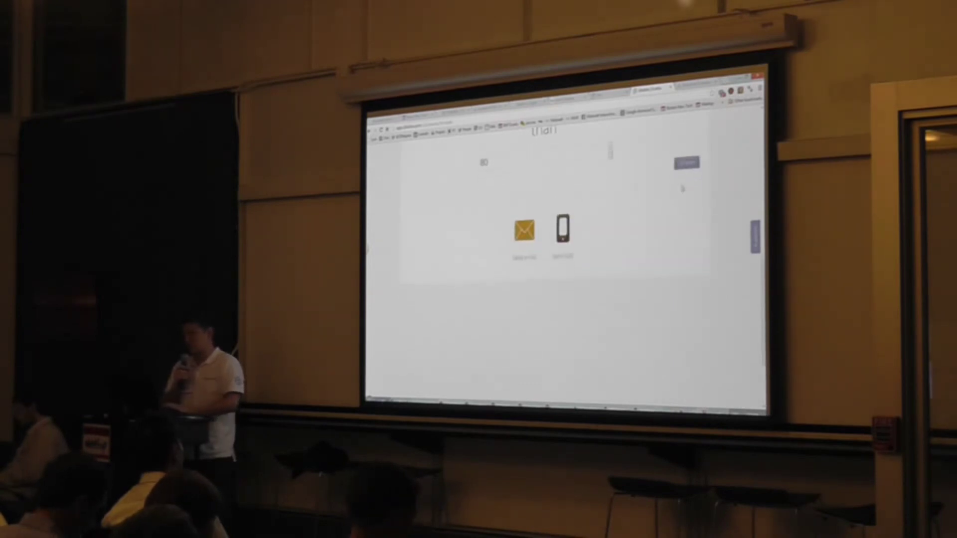